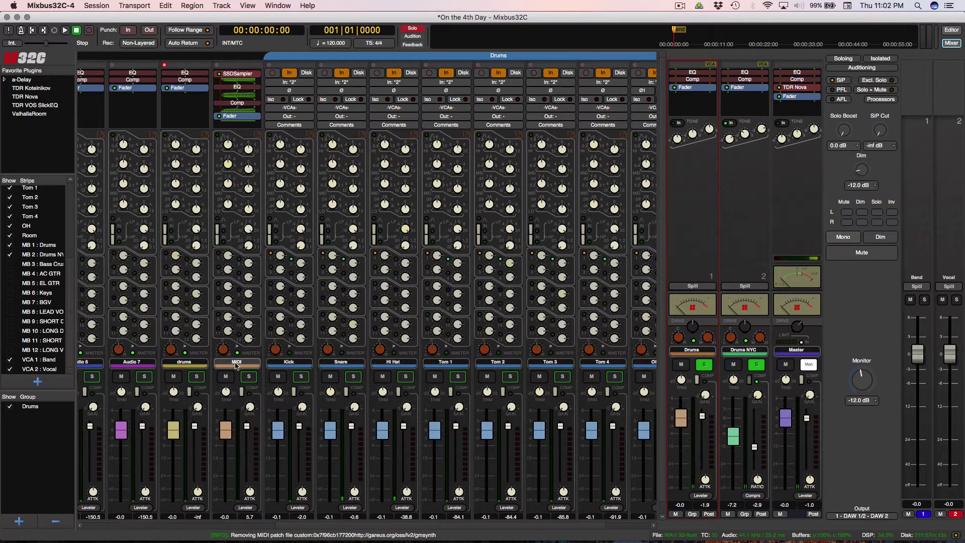
# - In the Editor, remove the unused 'drums' track so MIDI sits directly above Kick
pyautogui.hotkey('alt', 'm')
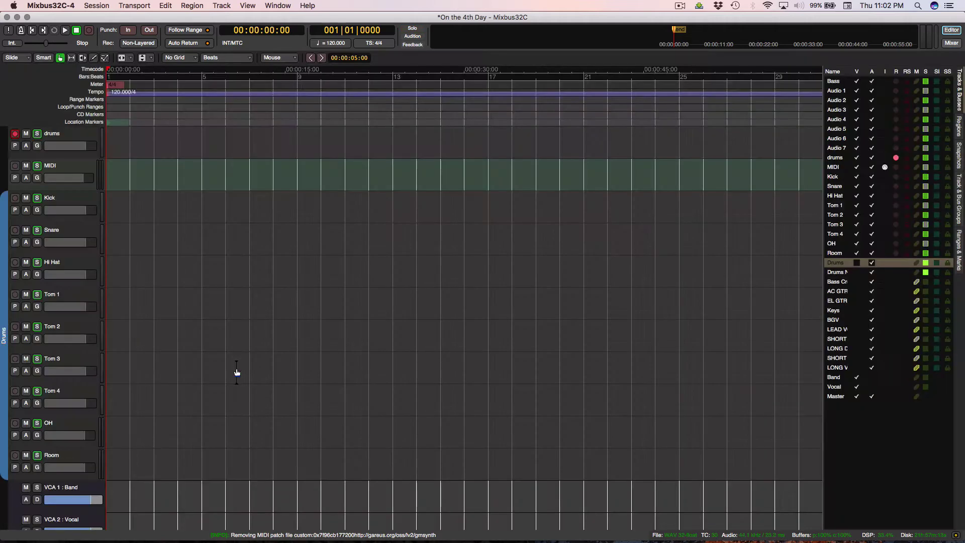
pyautogui.scroll(4, 94, 261)
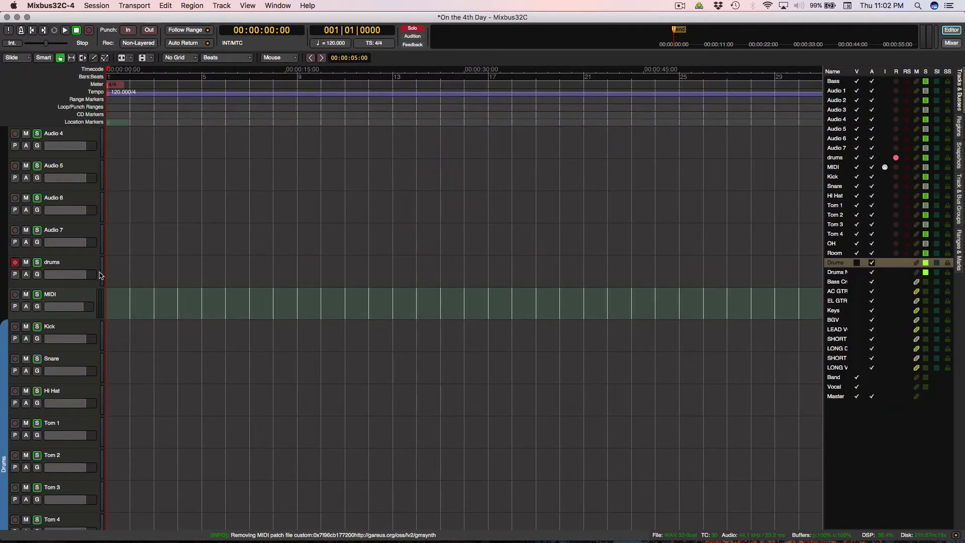
pyautogui.scroll(4, 97, 274)
pyautogui.scroll(-5, 98, 274)
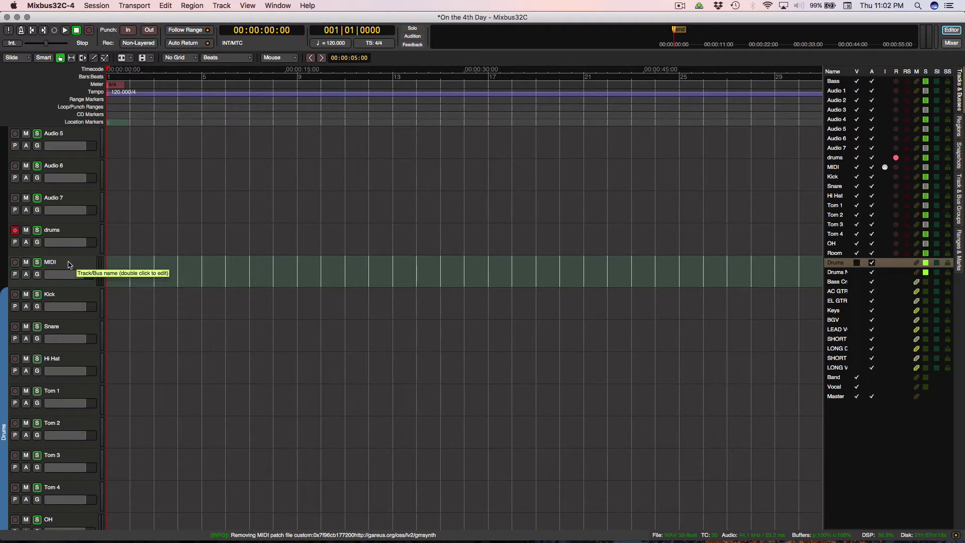
pyautogui.click(71, 233)
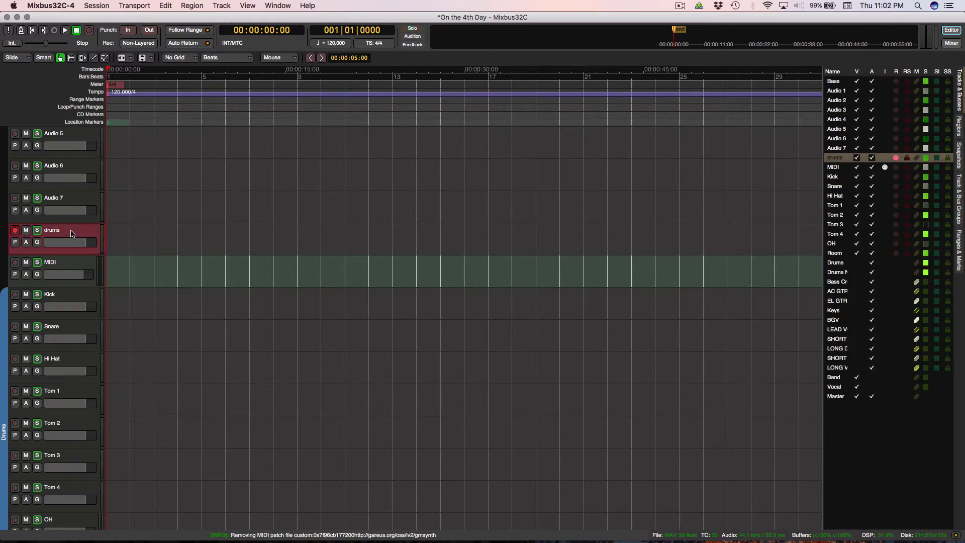
pyautogui.rightClick(71, 233)
pyautogui.click(108, 362)
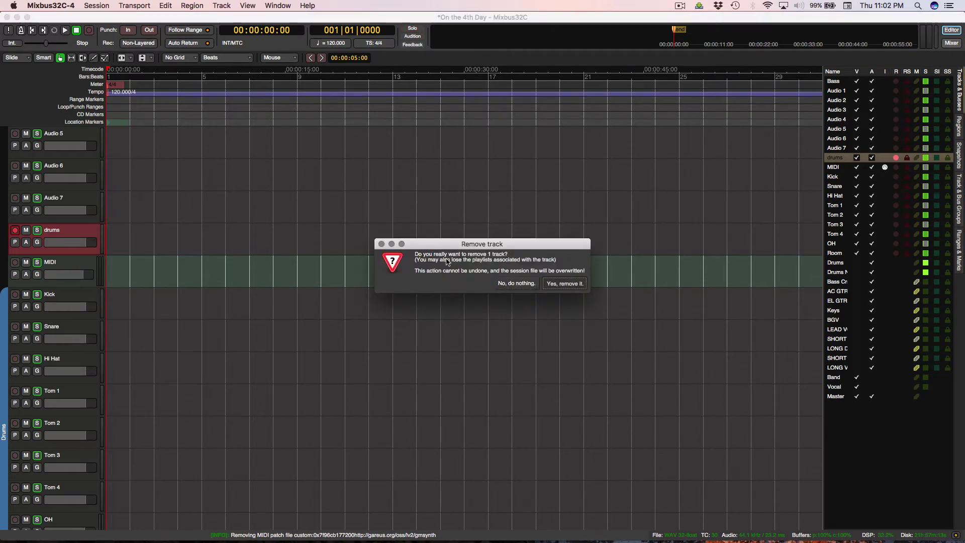
pyautogui.click(565, 283)
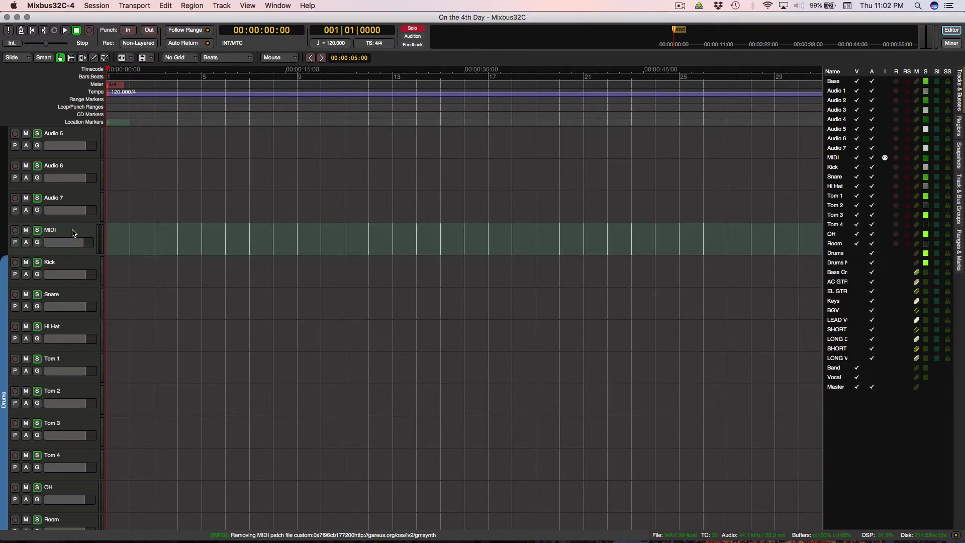
# - Return to the Mixer, where the MIDI strip now sits beside the Kick strip
pyautogui.scroll(-3, 100, 282)
pyautogui.scroll(2, 99, 283)
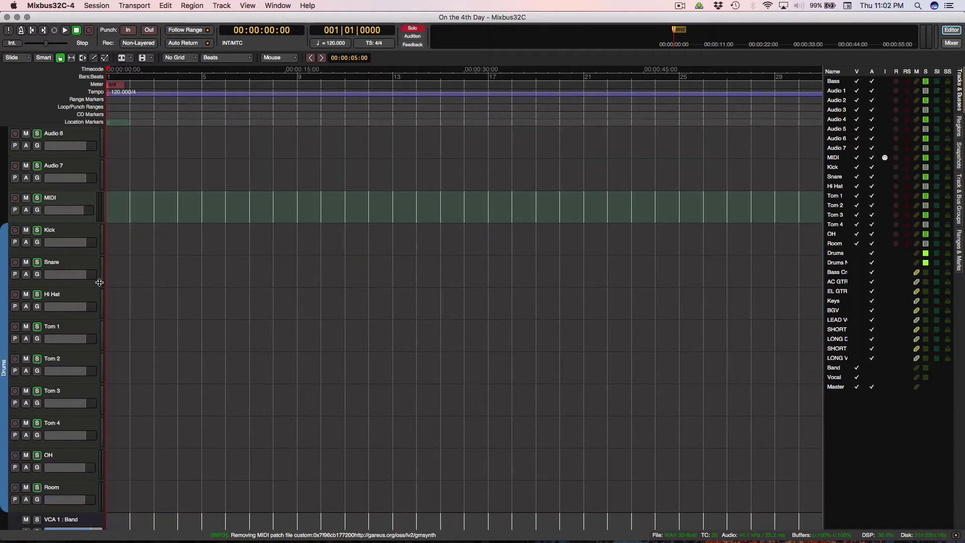
pyautogui.scroll(-1, 88, 268)
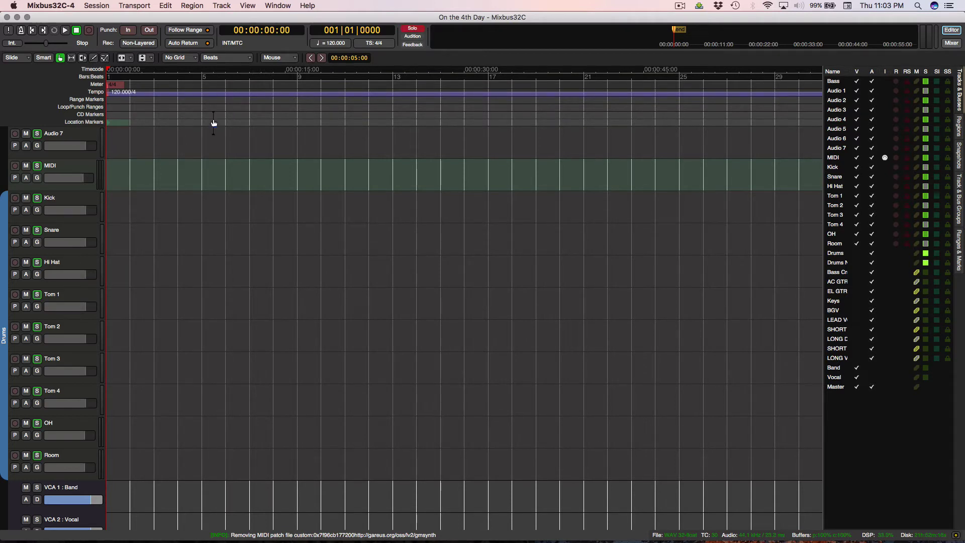
pyautogui.hotkey('alt', 'm')
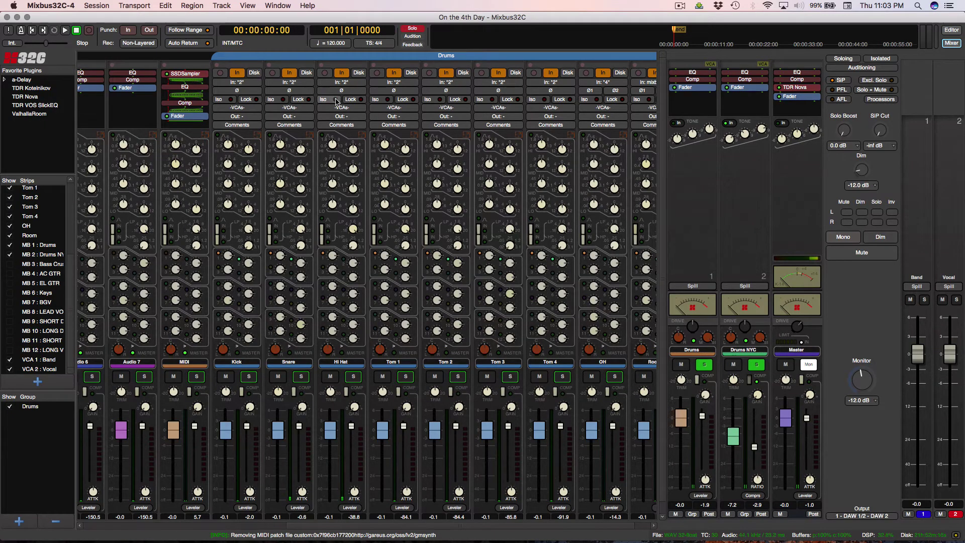
# - Show the MIDI strip's input/output settings and open its output connection options
pyautogui.click(191, 67)
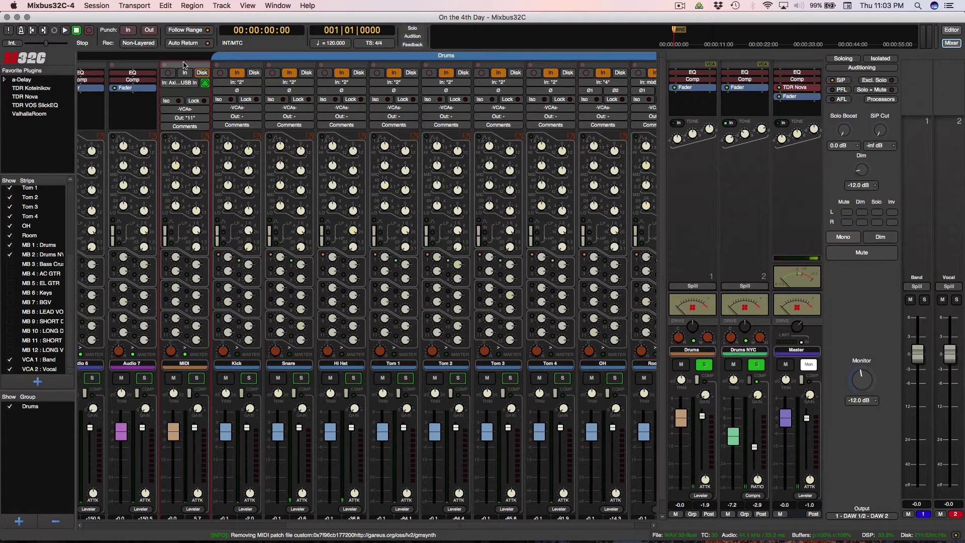
pyautogui.click(183, 66)
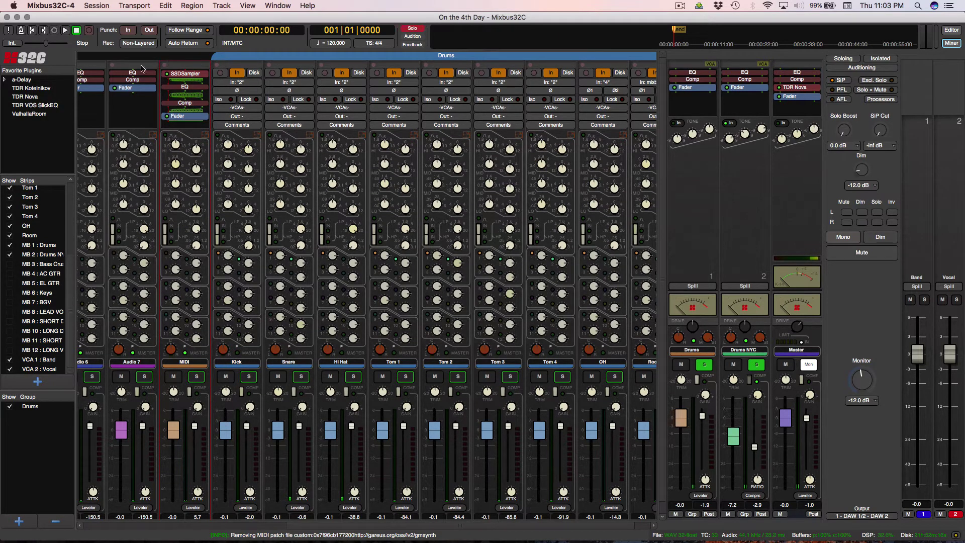
pyautogui.click(182, 67)
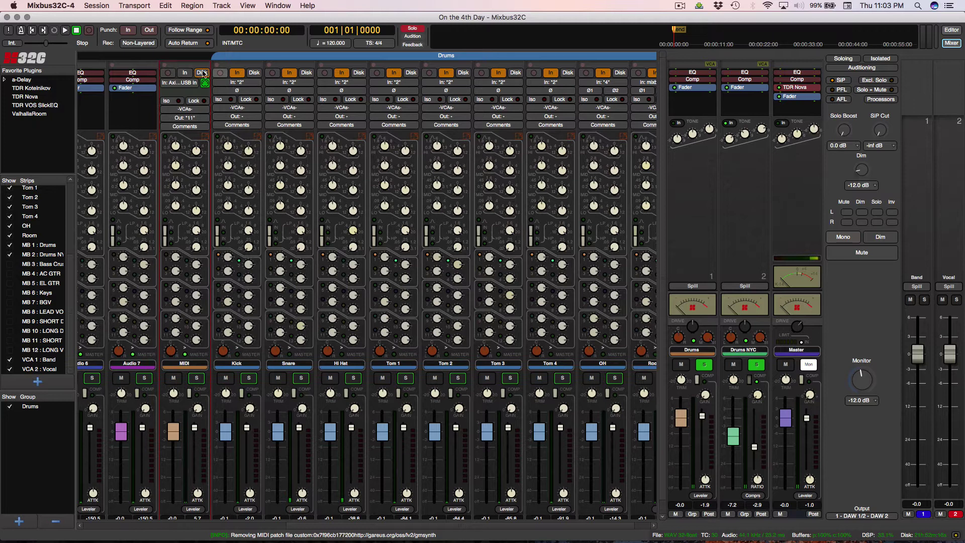
pyautogui.click(187, 120)
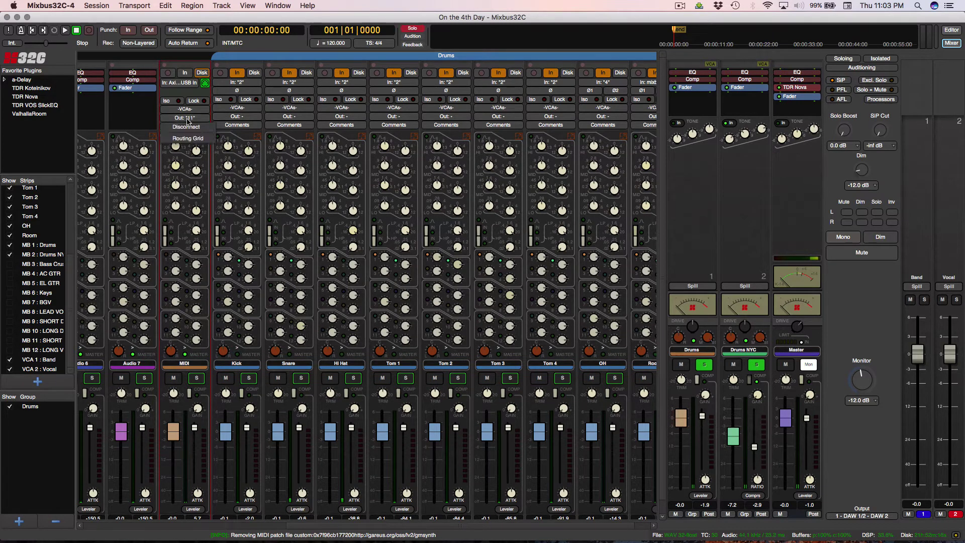
# - Open the MIDI output Routing Grid and move it right, off the plugin list
pyautogui.click(193, 141)
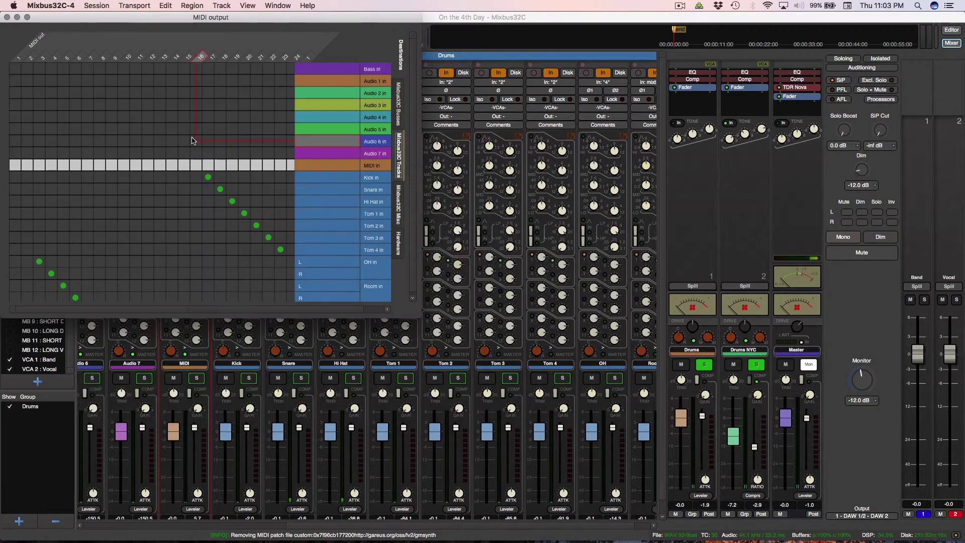
pyautogui.moveTo(352, 20); pyautogui.dragTo(450, 25)
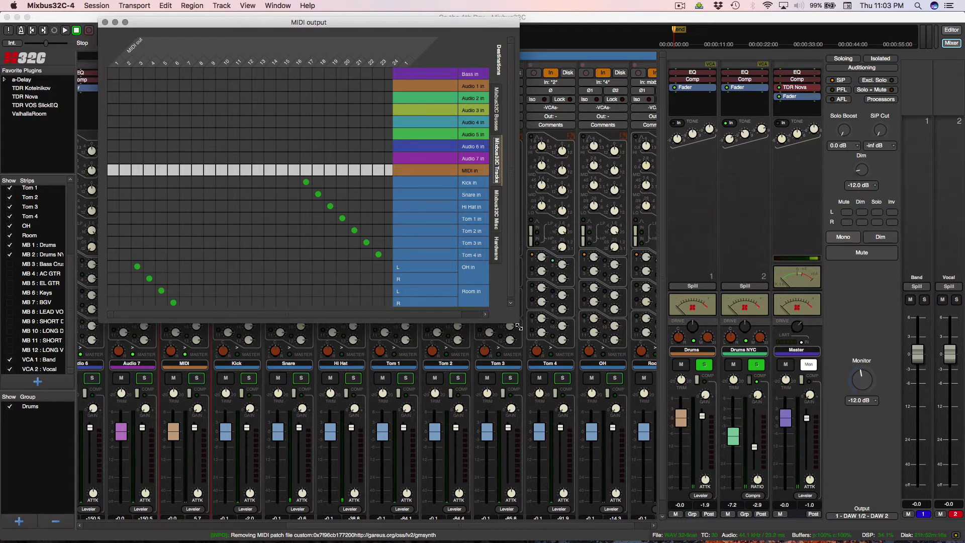
# - Resize the MIDI output routing grid larger to show all inputs from Bass to Room
pyautogui.moveTo(518, 327); pyautogui.dragTo(569, 441)
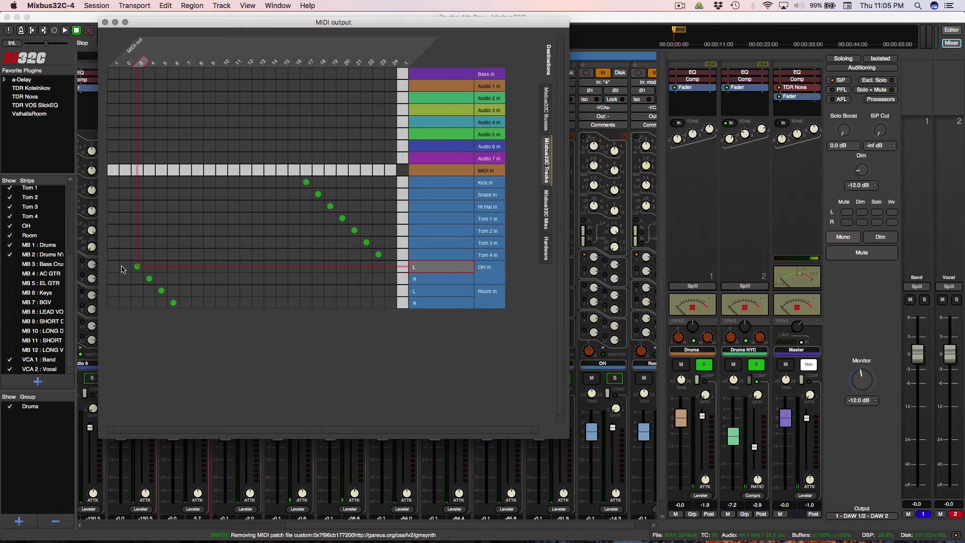
# - Close the routing grid and open SSDSampler's mixer page on the MIDI track
pyautogui.click(105, 22)
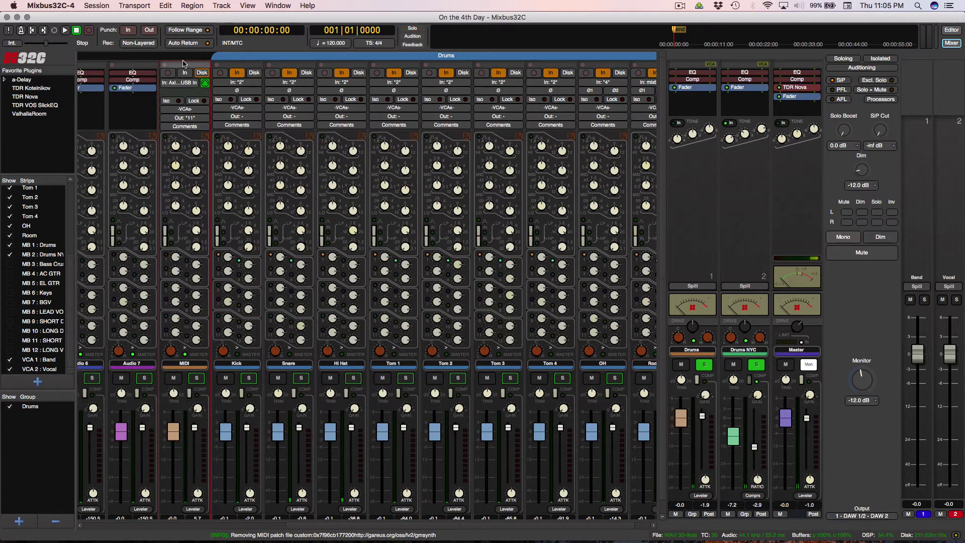
pyautogui.doubleClick(184, 67)
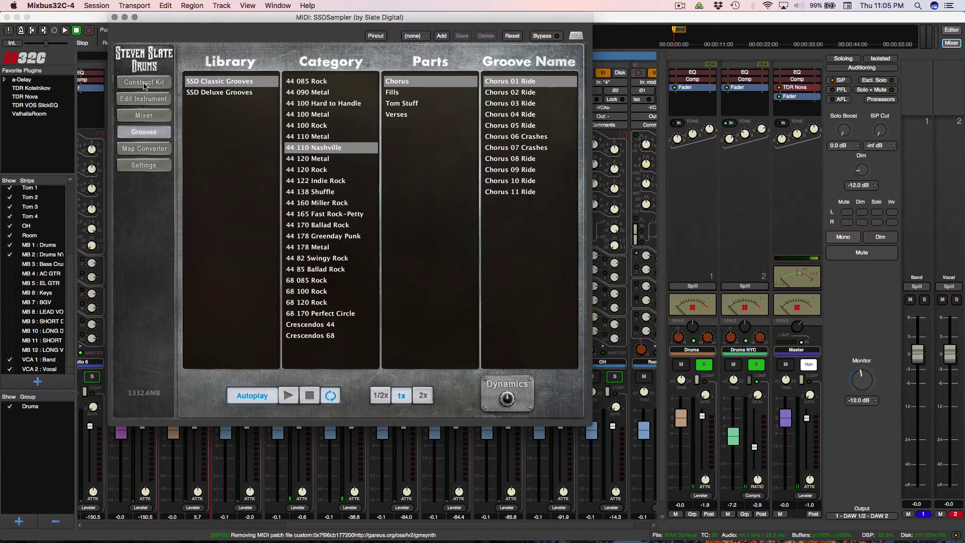
pyautogui.click(144, 115)
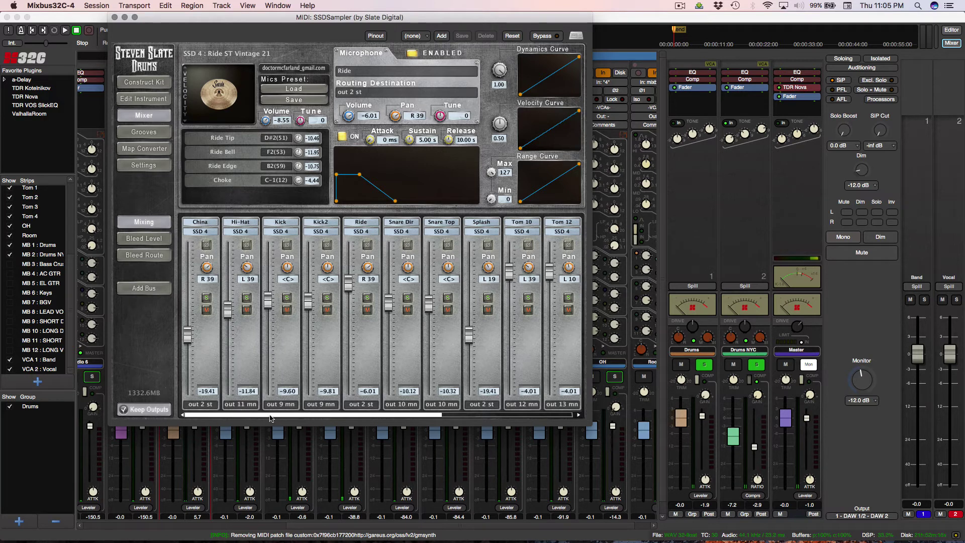
# - Review each SSD drum channel's output assignment, then close the sampler window
pyautogui.moveTo(274, 418); pyautogui.dragTo(395, 420)
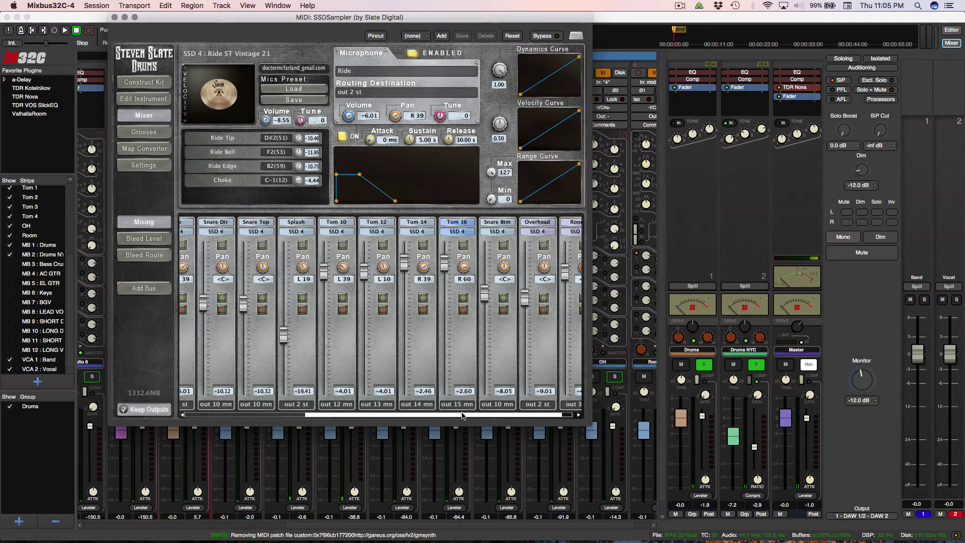
pyautogui.moveTo(457, 415); pyautogui.dragTo(504, 429)
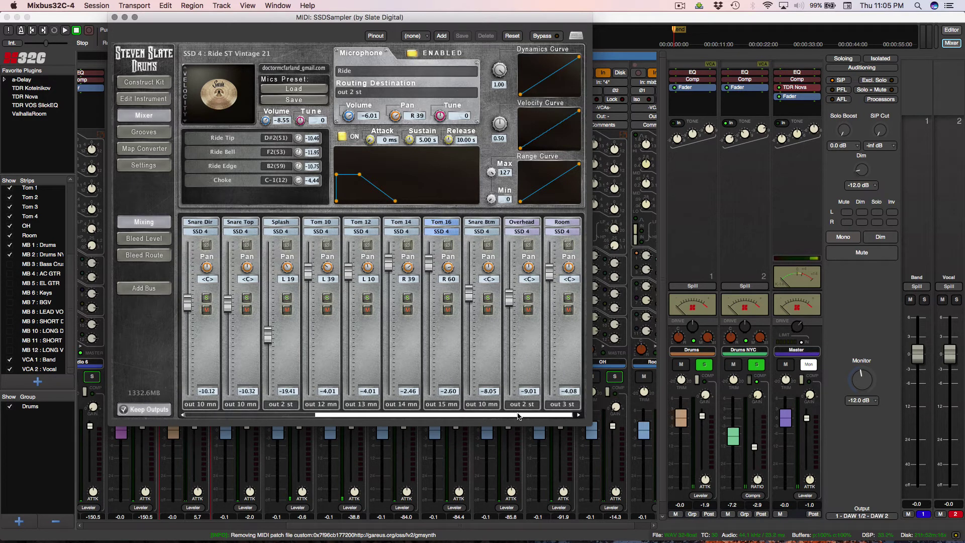
pyautogui.moveTo(519, 416); pyautogui.dragTo(342, 405)
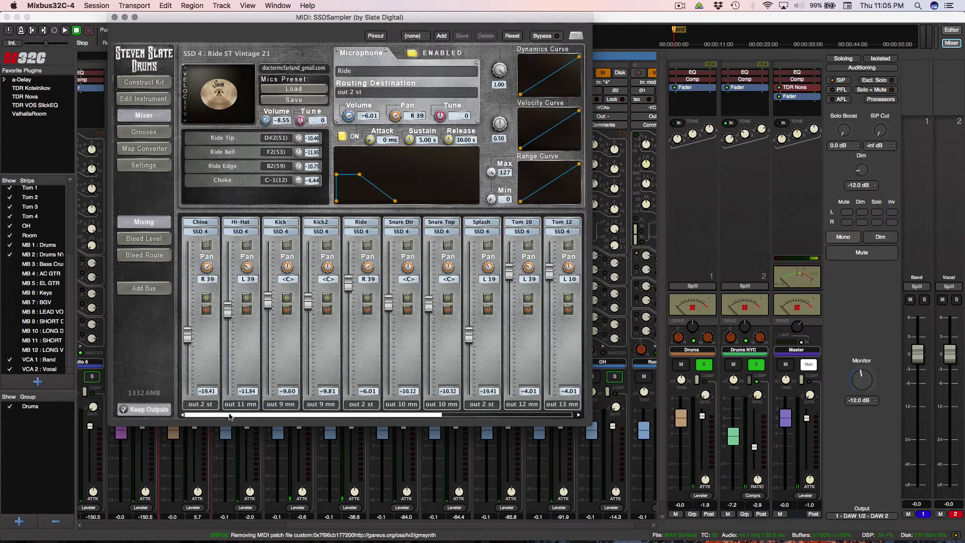
pyautogui.moveTo(230, 417); pyautogui.dragTo(515, 295)
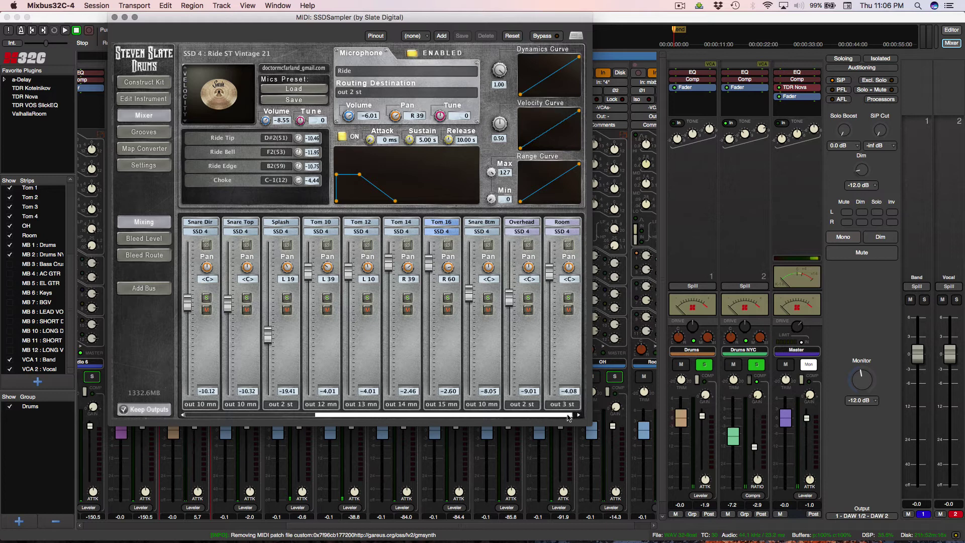
pyautogui.moveTo(568, 417); pyautogui.dragTo(401, 392)
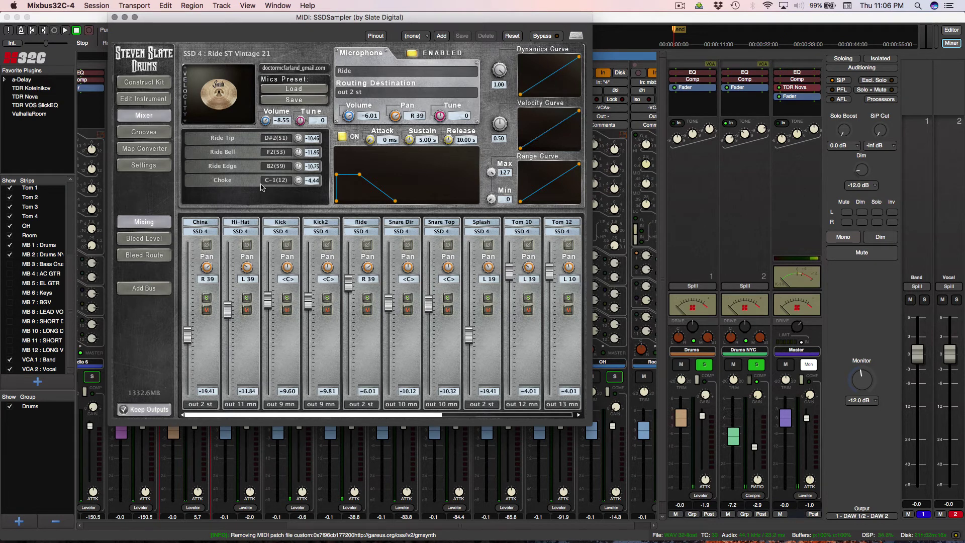
pyautogui.click(114, 18)
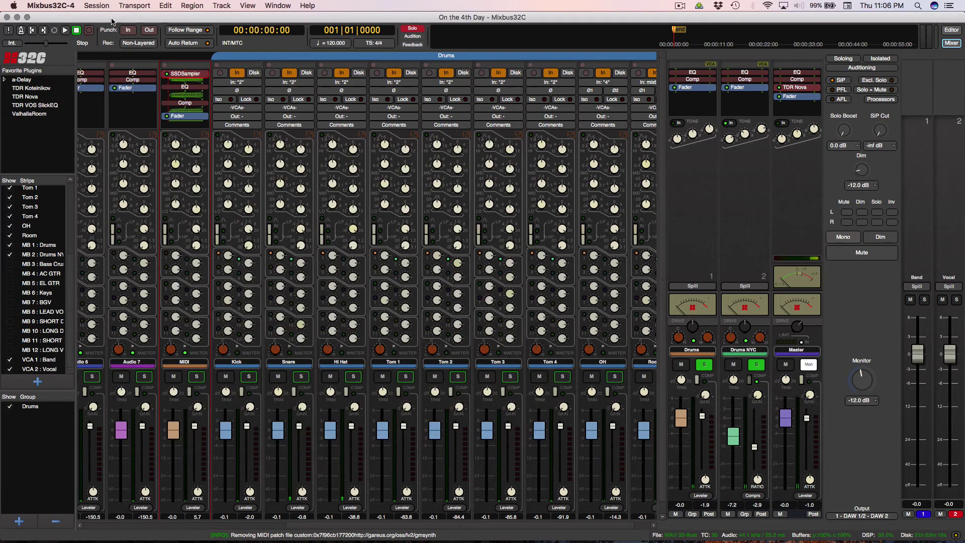
# - Disable drum-track input monitoring and show SSDSampler's 44 165 Fast Rock-Petty Verses grooves
pyautogui.click(235, 73)
pyautogui.doubleClick(184, 74)
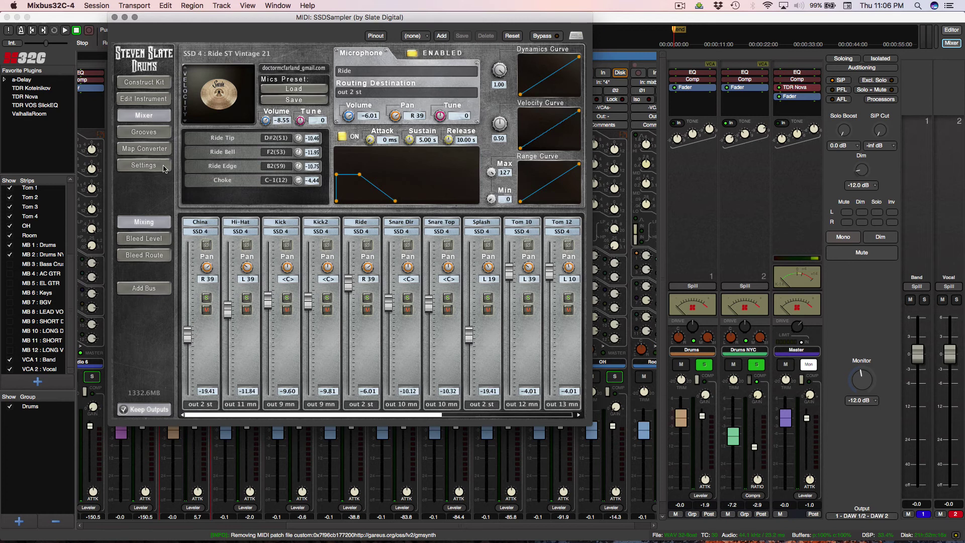
pyautogui.click(150, 134)
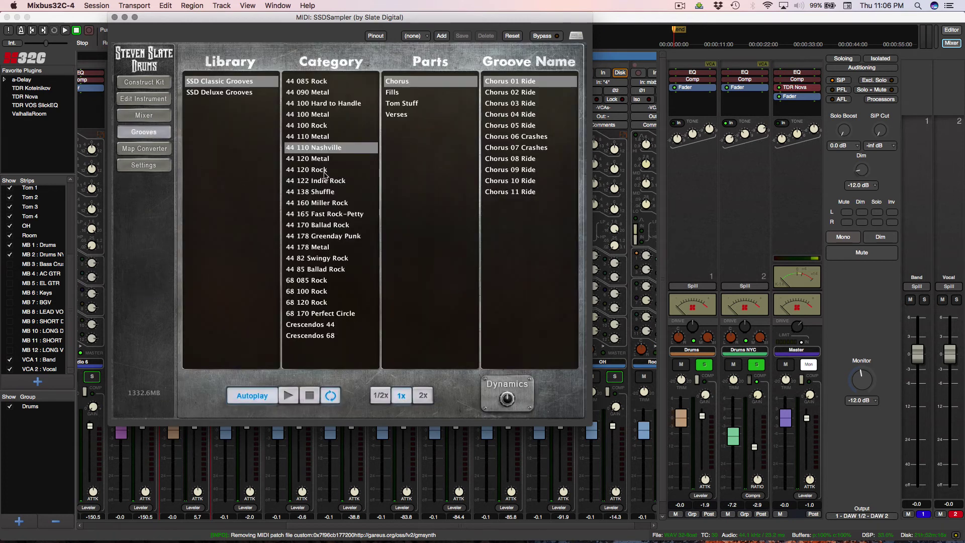
pyautogui.click(329, 215)
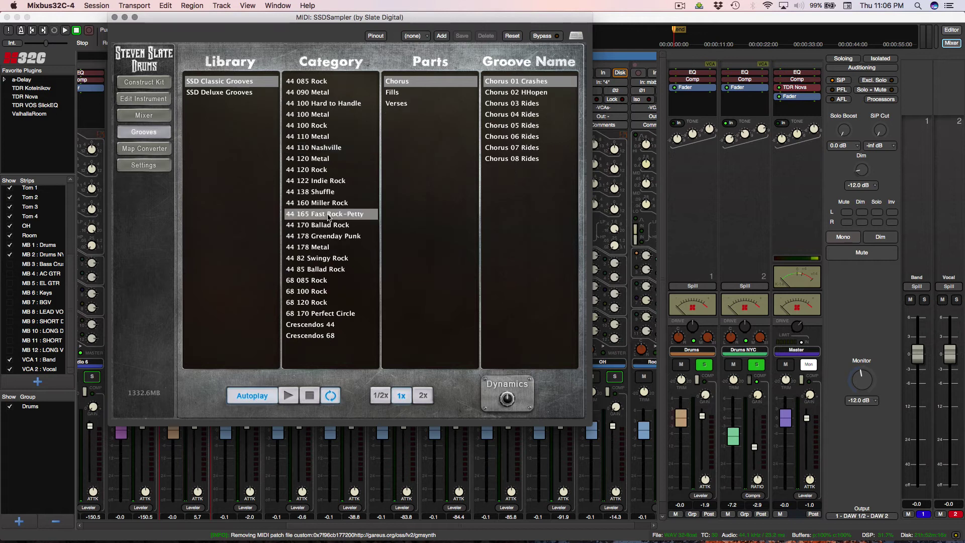
pyautogui.click(394, 104)
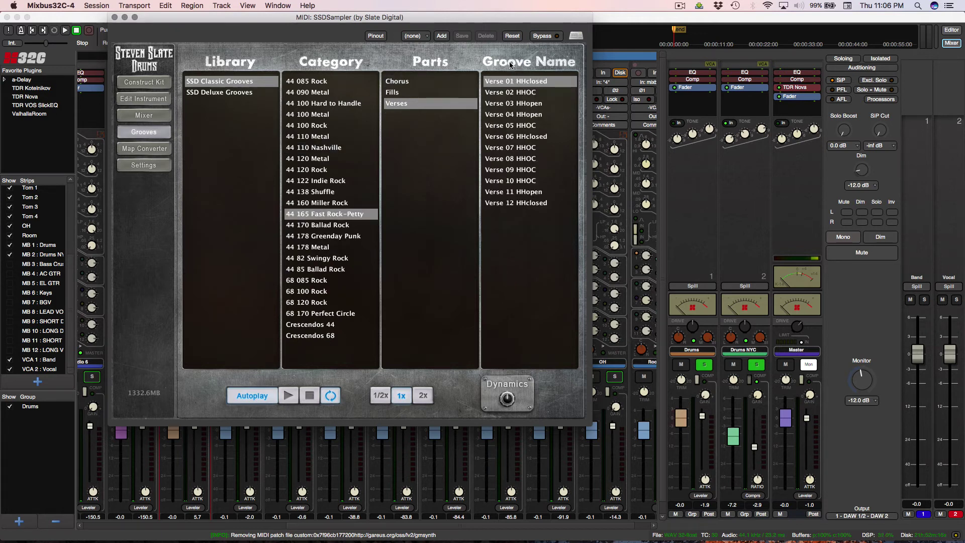
pyautogui.moveTo(508, 17); pyautogui.dragTo(79, 179)
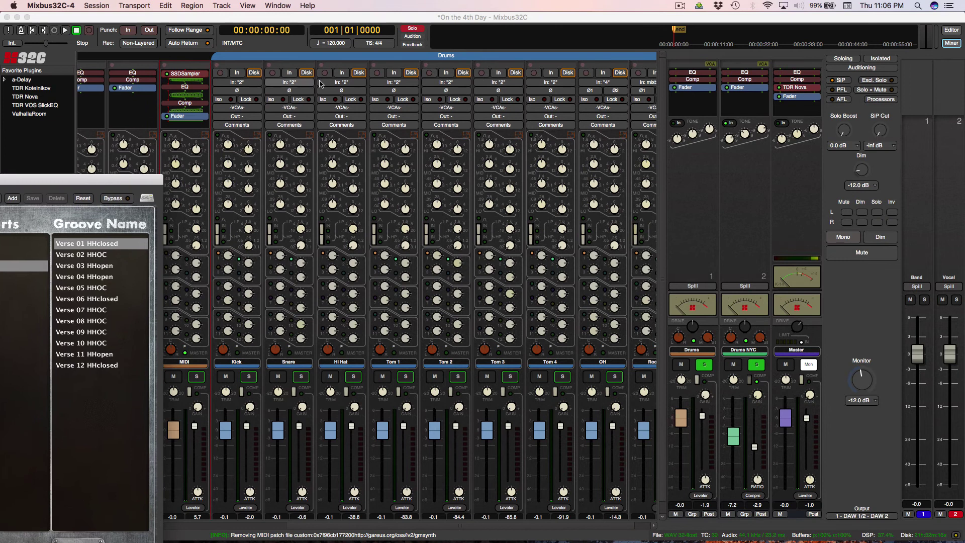
# - Re-enable input monitoring on the Drums group and move the sampler window up-left
pyautogui.click(237, 74)
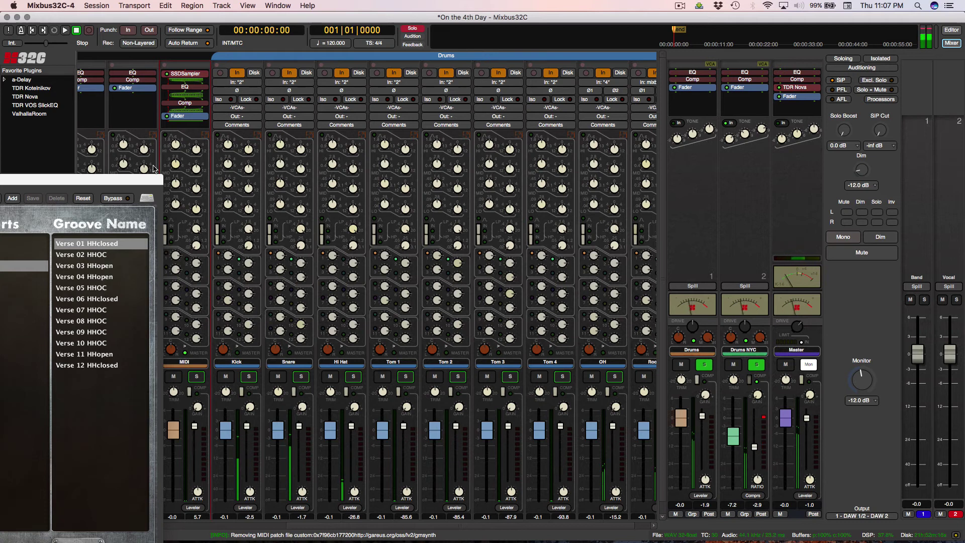
pyautogui.moveTo(145, 182); pyautogui.dragTo(105, 123)
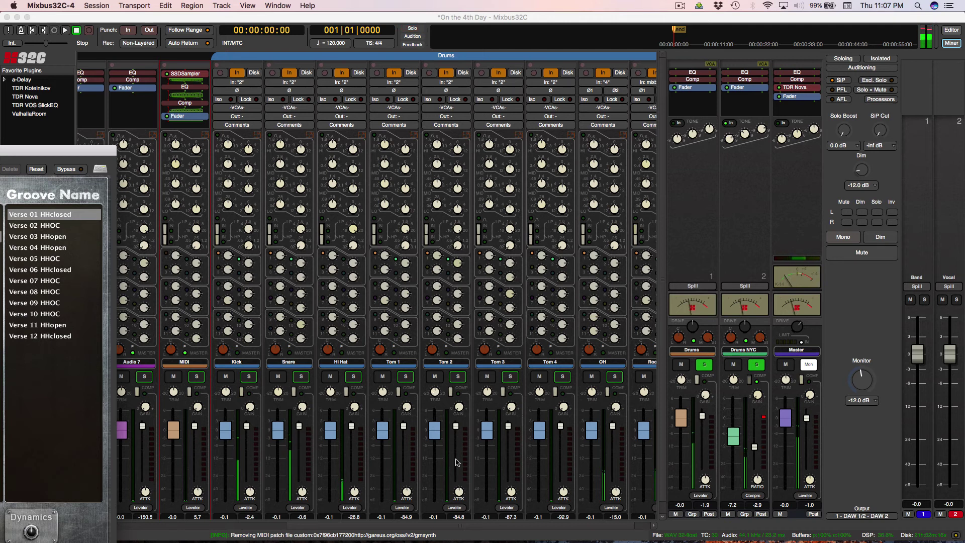
# - Solo the Drums bus and set the Drums NYC bus fader to -4.7 dB
pyautogui.hscroll(2, 648, 287)
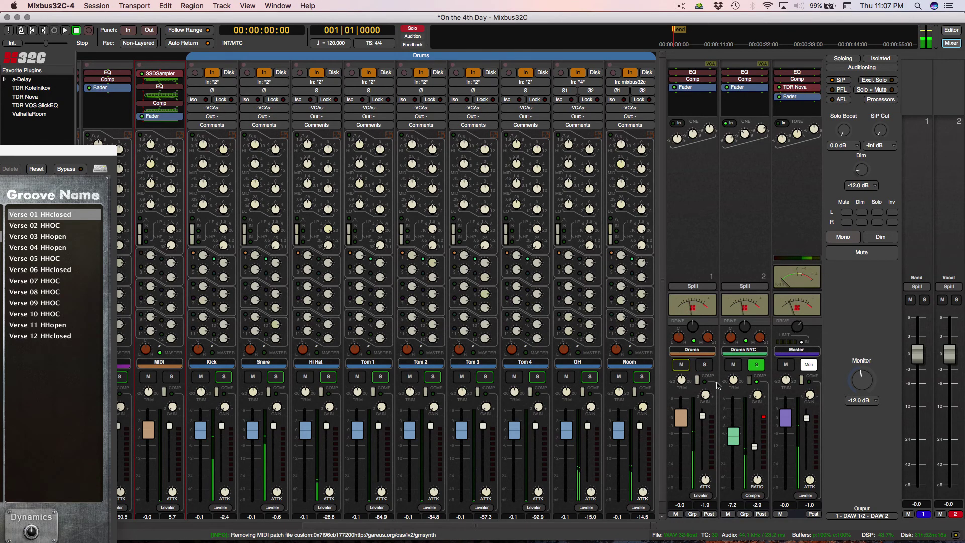
pyautogui.moveTo(733, 435); pyautogui.dragTo(740, 376)
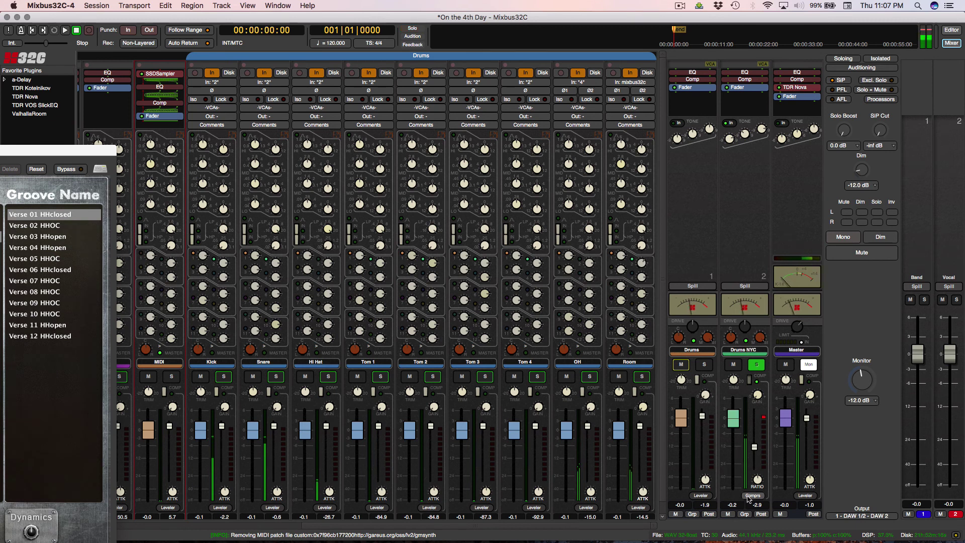
pyautogui.moveTo(758, 479)
pyautogui.click(704, 367)
pyautogui.moveTo(733, 419)
pyautogui.mouseDown()
pyautogui.moveTo(734, 495)
pyautogui.moveTo(733, 435)
pyautogui.mouseUp()
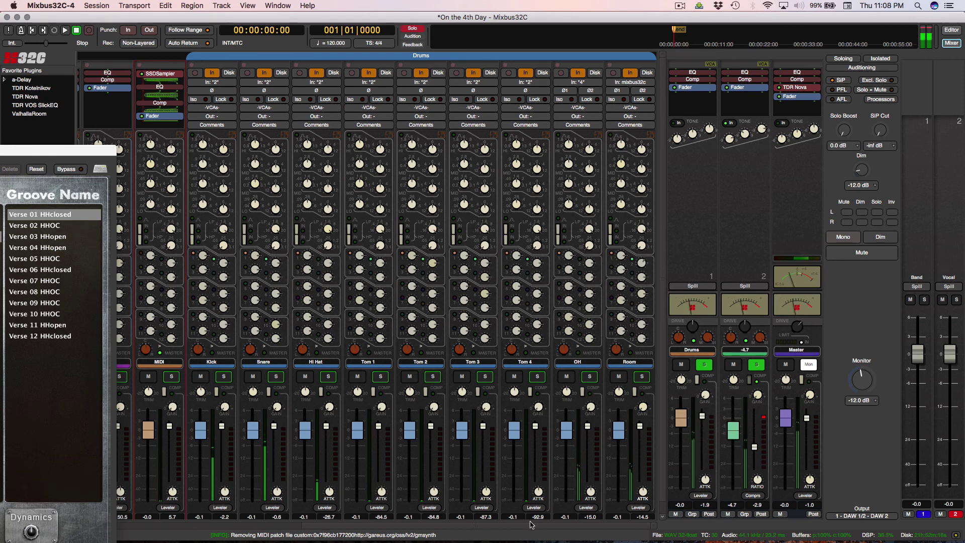
pyautogui.moveTo(534, 525); pyautogui.dragTo(455, 518)
pyautogui.hscroll(-5, 455, 518)
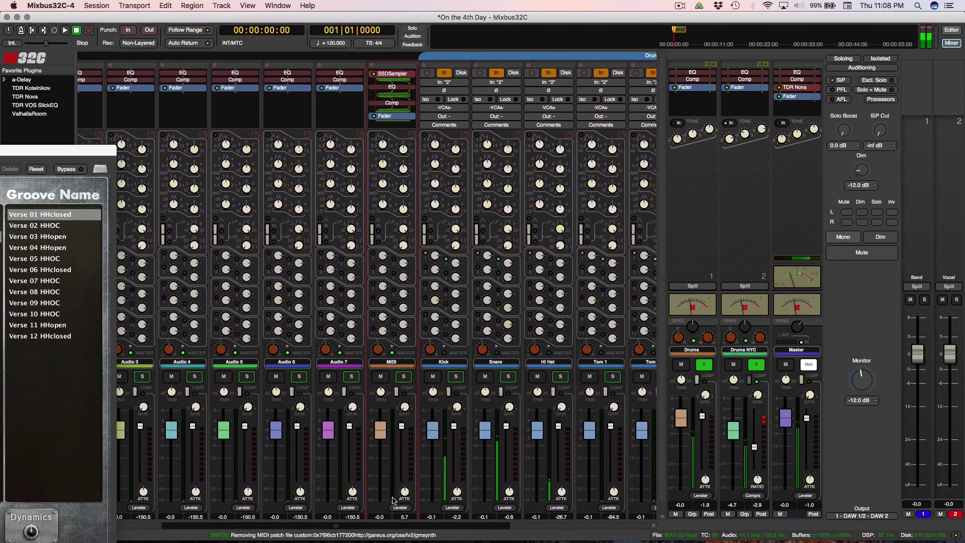
pyautogui.hscroll(10, 465, 512)
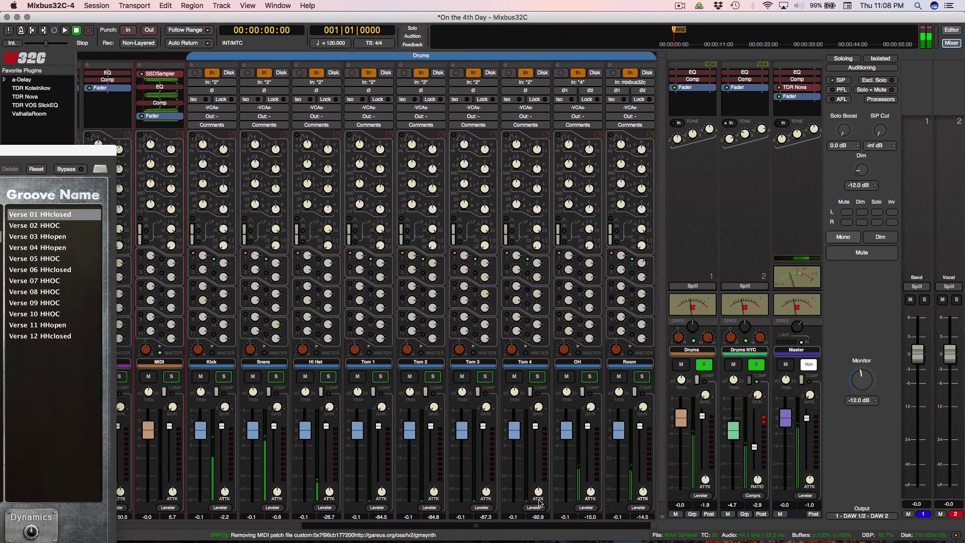
pyautogui.hscroll(-12, 447, 509)
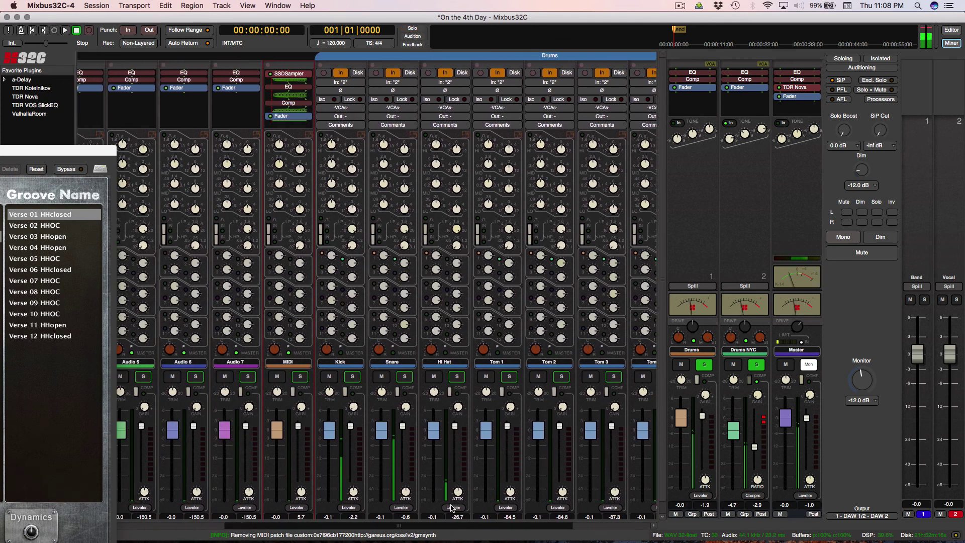